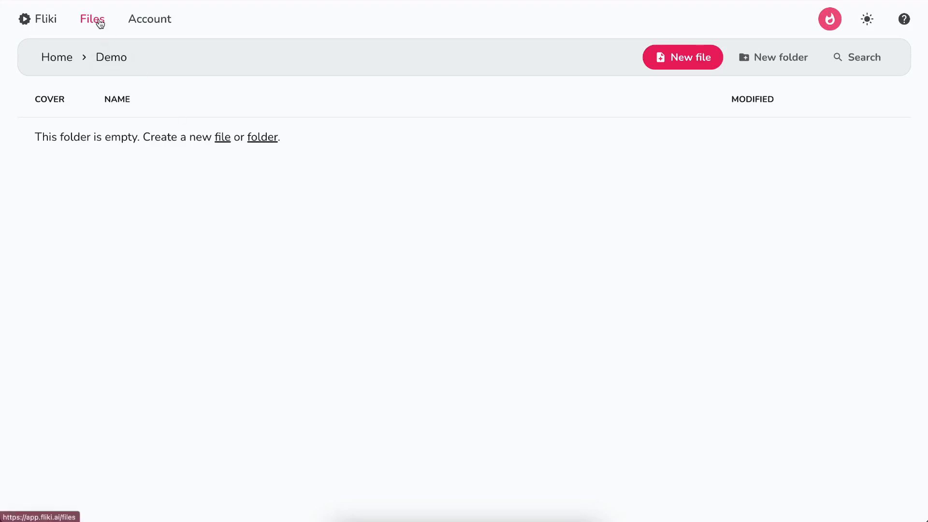
Create a new Square (1:1) video file named 'Healthy Snack Ideas' that starts from an Idea.
{"action": "left_click", "coordinate": [672, 63]}
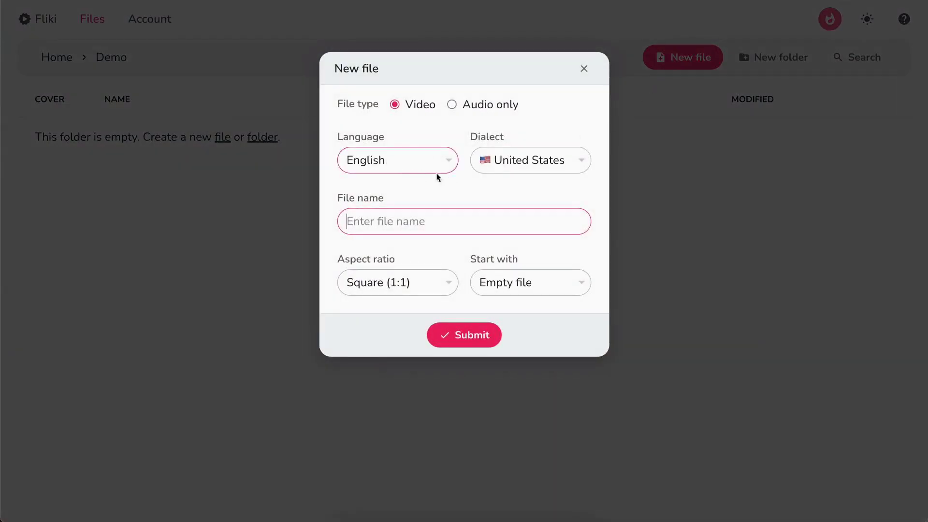
{"action": "left_click", "coordinate": [485, 222]}
{"action": "type", "text": "Healthy Snack Ideas"}
{"action": "left_click", "coordinate": [416, 283]}
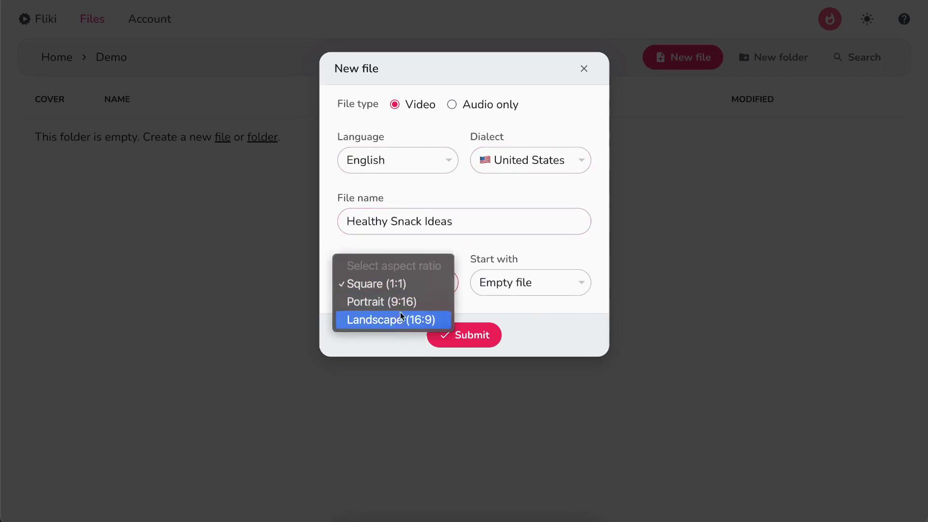
{"action": "left_click", "coordinate": [408, 289]}
{"action": "left_click", "coordinate": [502, 284]}
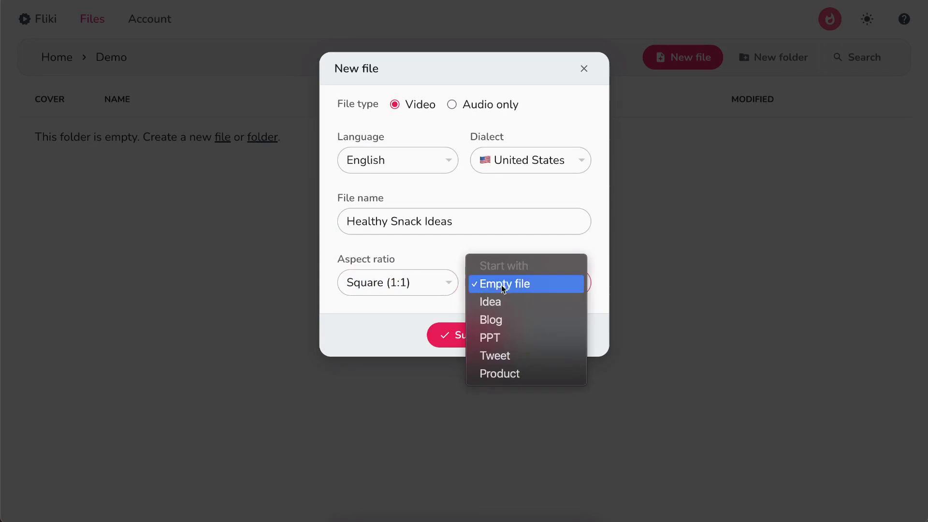
{"action": "left_click", "coordinate": [494, 301]}
{"action": "left_click", "coordinate": [460, 340]}
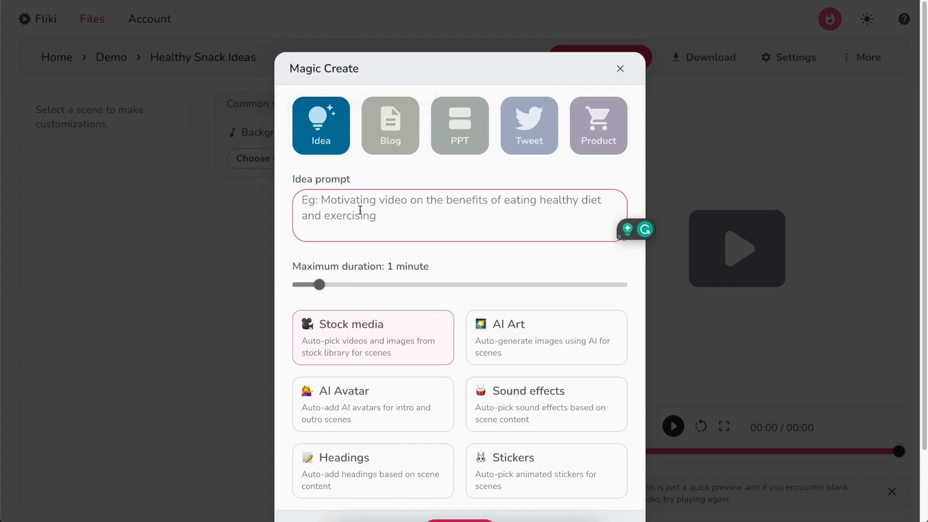
Paste the healthy snack listicle idea prompt and set the duration to 30 seconds.
{"action": "type", "text": "Listicle video on top 3 healthy snack ideas"}
{"action": "left_click_drag", "start_coordinate": [319, 284], "coordinate": [291, 286]}
{"action": "scroll", "coordinate": [292, 283], "scroll_direction": "down", "scroll_amount": 2}
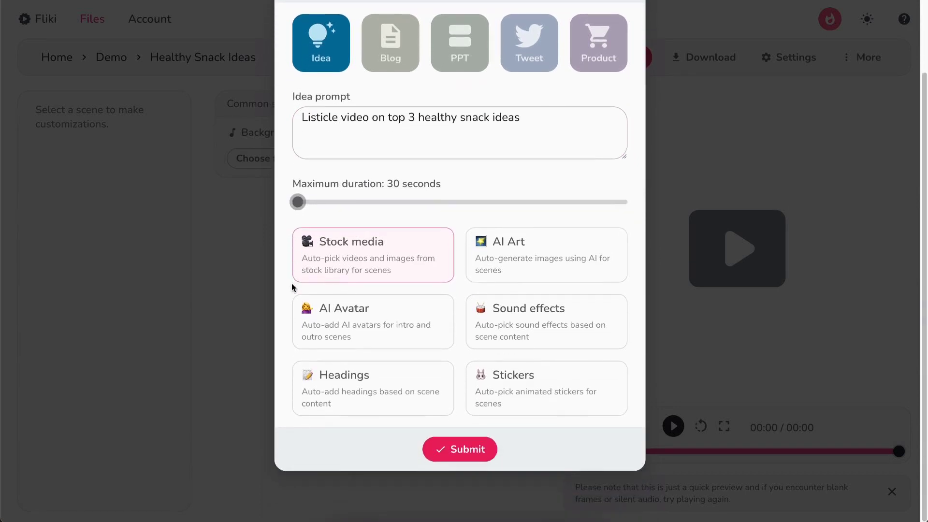
Use Cinematic AI art, enable sound effects, headings and stickers, and generate the video.
{"action": "left_click", "coordinate": [517, 272]}
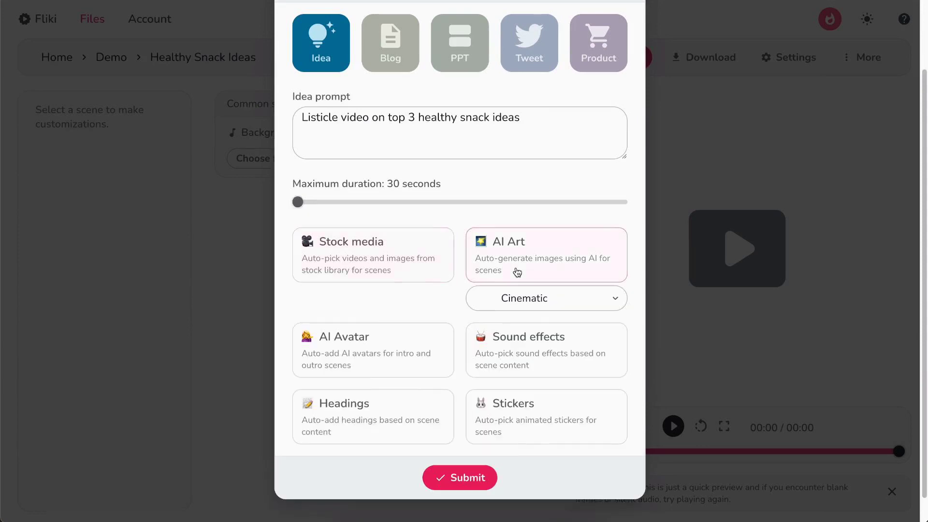
{"action": "left_click", "coordinate": [521, 299]}
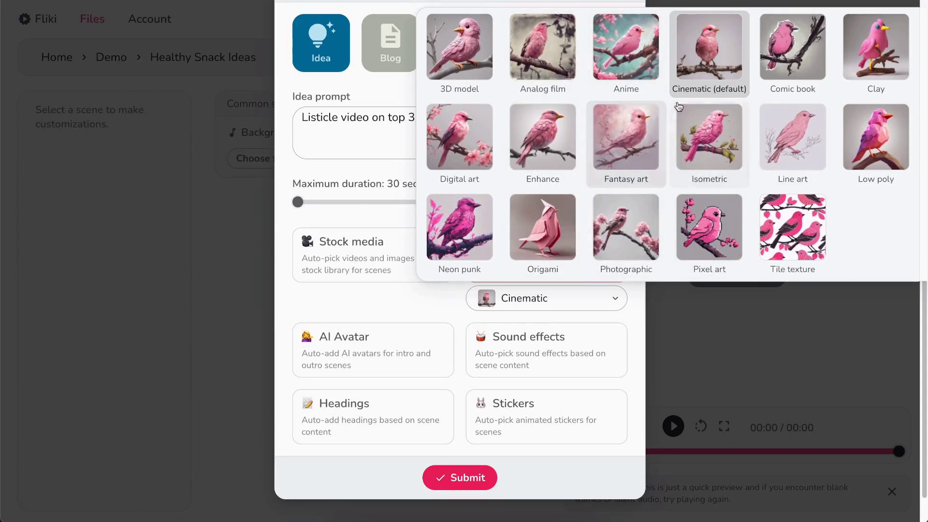
{"action": "left_click", "coordinate": [707, 83]}
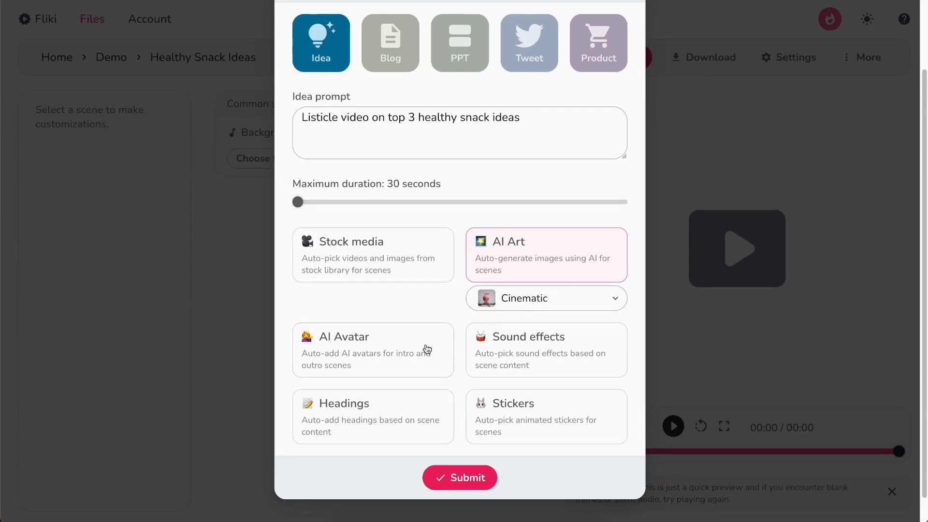
{"action": "left_click", "coordinate": [489, 369]}
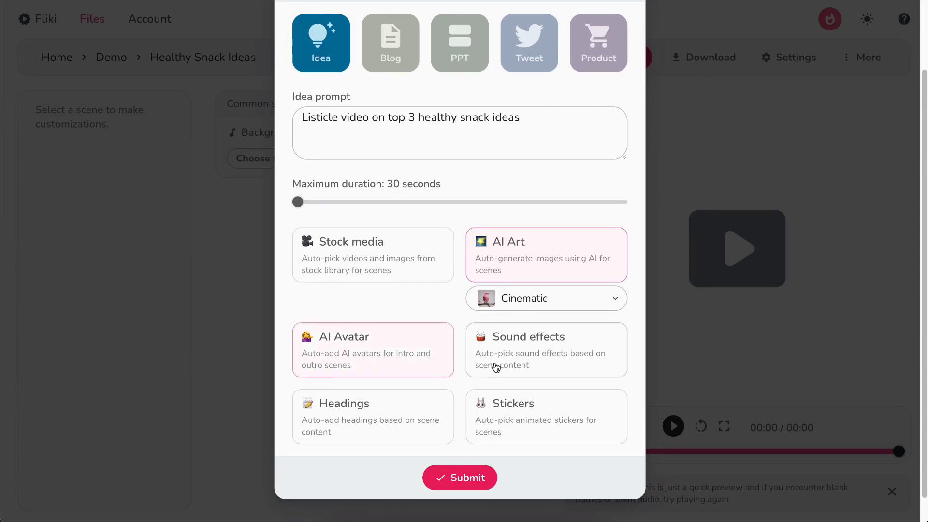
{"action": "left_click", "coordinate": [398, 435]}
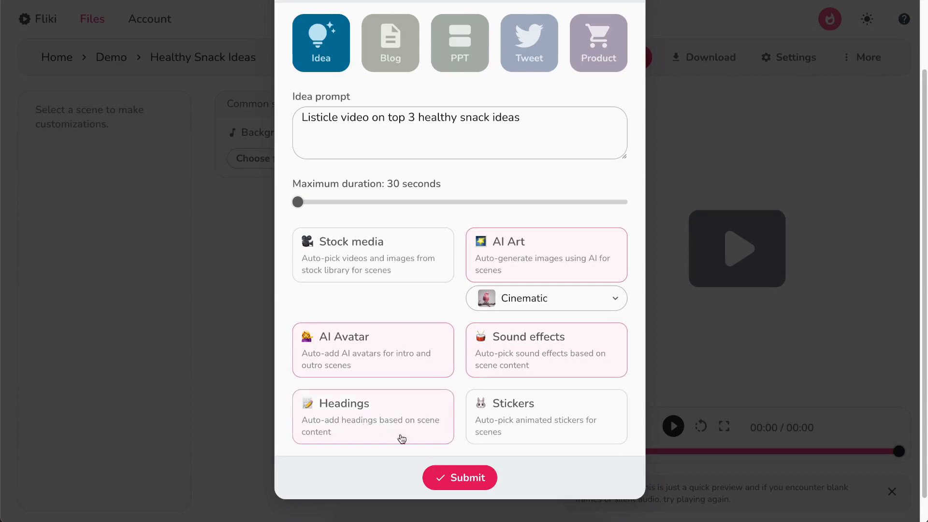
{"action": "left_click", "coordinate": [514, 431]}
{"action": "left_click", "coordinate": [466, 479]}
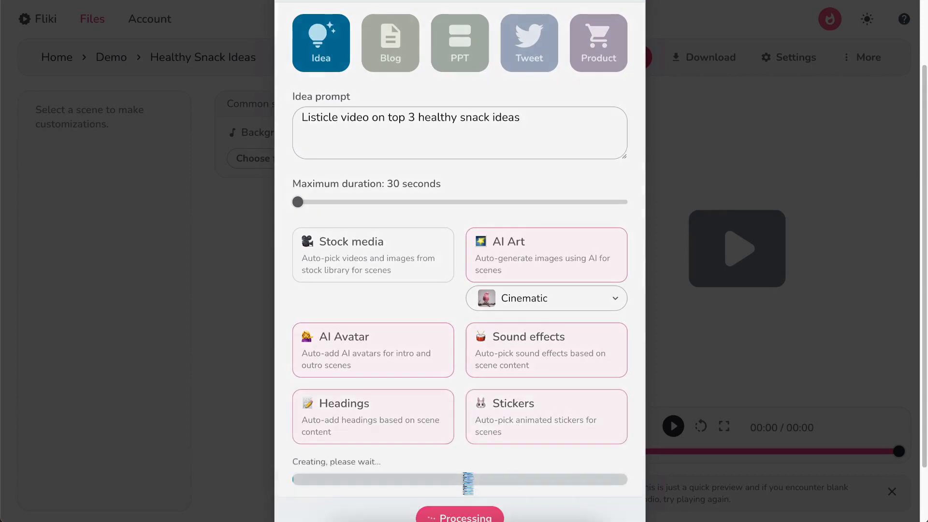
Scroll through the five generated scenes and back to the top of the list.
{"action": "scroll", "coordinate": [543, 473], "scroll_direction": "down", "scroll_amount": 6}
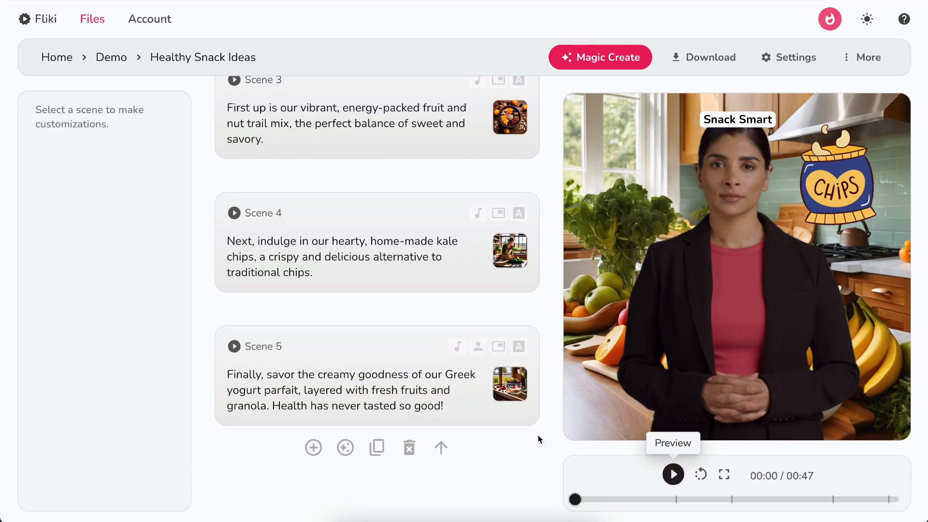
{"action": "scroll", "coordinate": [489, 409], "scroll_direction": "up", "scroll_amount": 6}
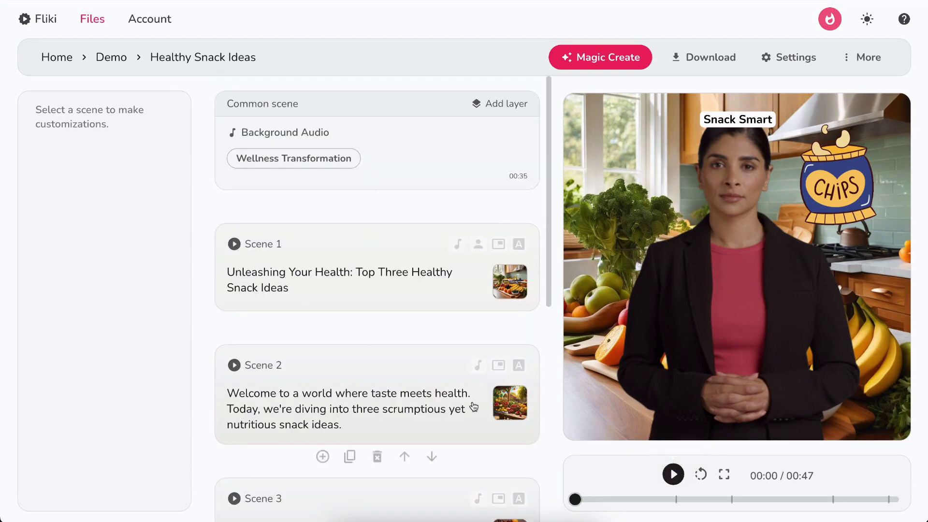
Open Scene 1 and review its voiceover and layout settings.
{"action": "left_click", "coordinate": [336, 289]}
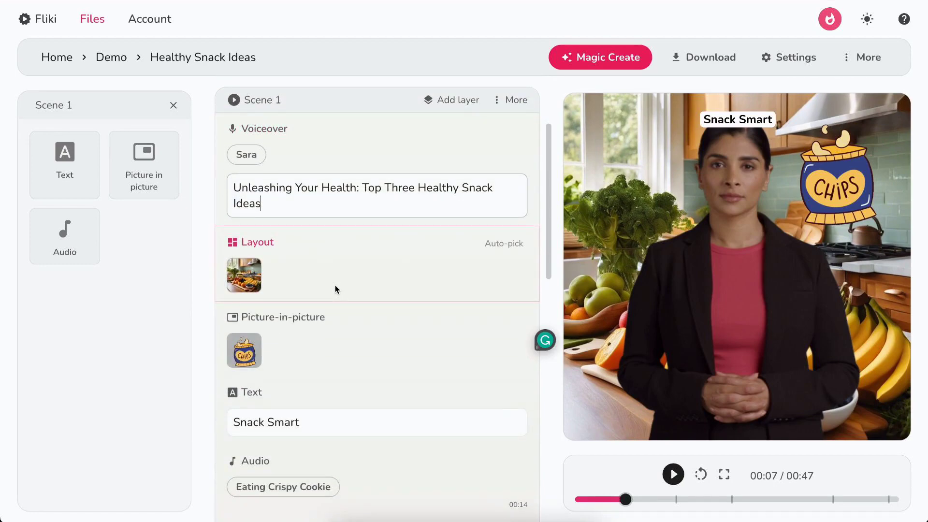
{"action": "scroll", "coordinate": [336, 289], "scroll_direction": "down", "scroll_amount": 1}
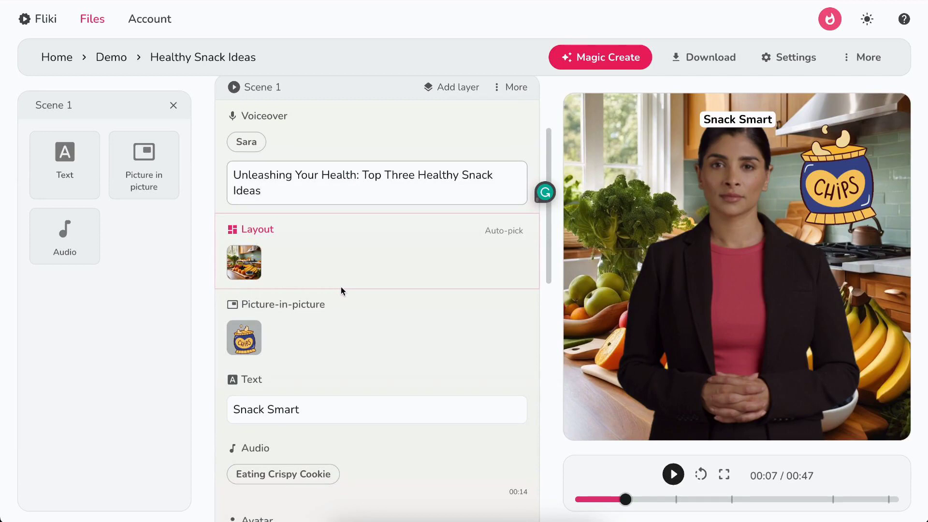
{"action": "left_click", "coordinate": [396, 183]}
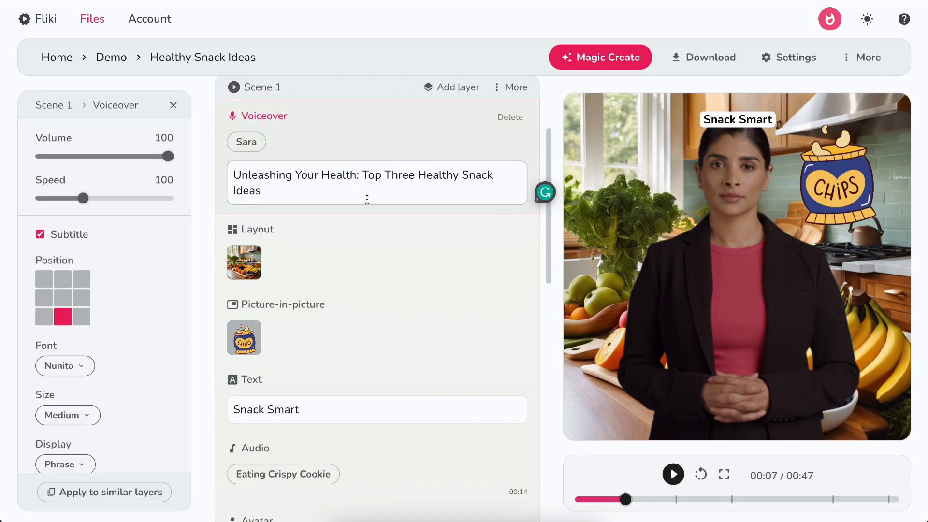
{"action": "left_click", "coordinate": [370, 252]}
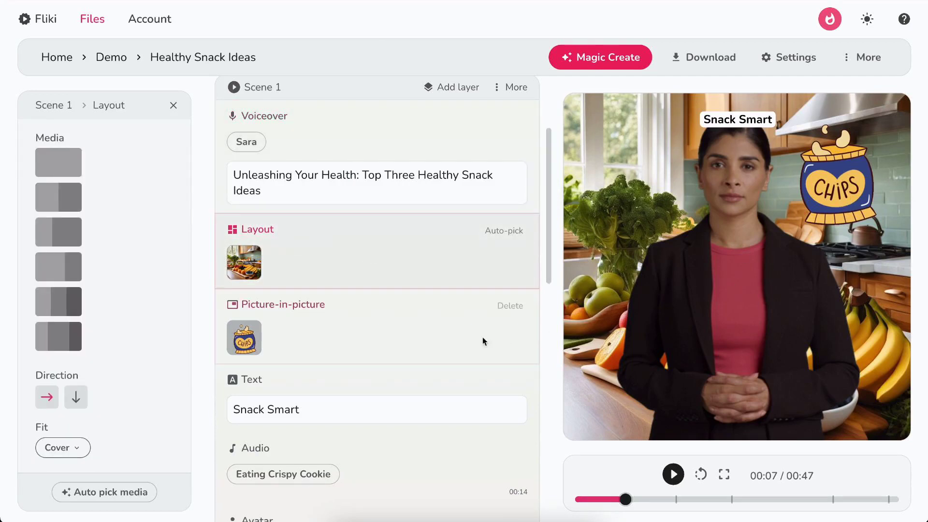
Review Scene 1's picture-in-picture, 'Snack Smart' text, sound effect and avatar layer settings.
{"action": "left_click", "coordinate": [346, 340]}
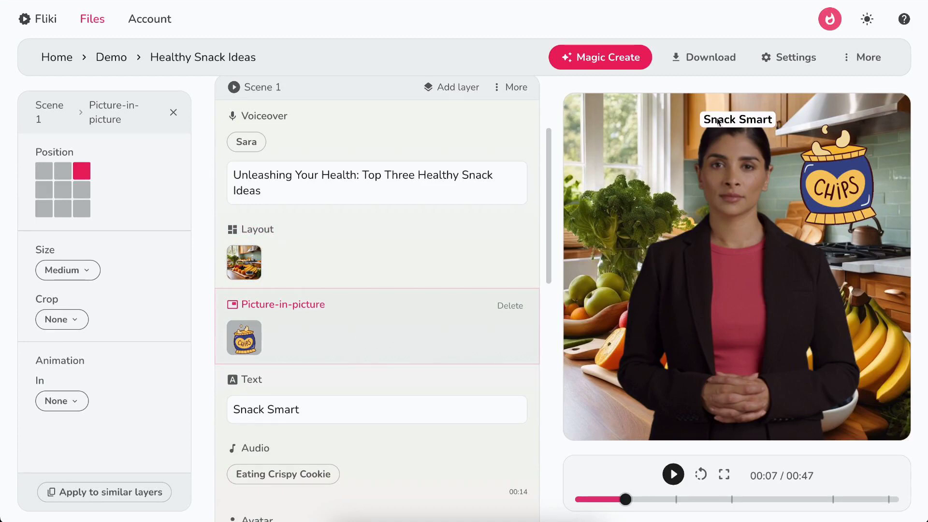
{"action": "left_click", "coordinate": [380, 386]}
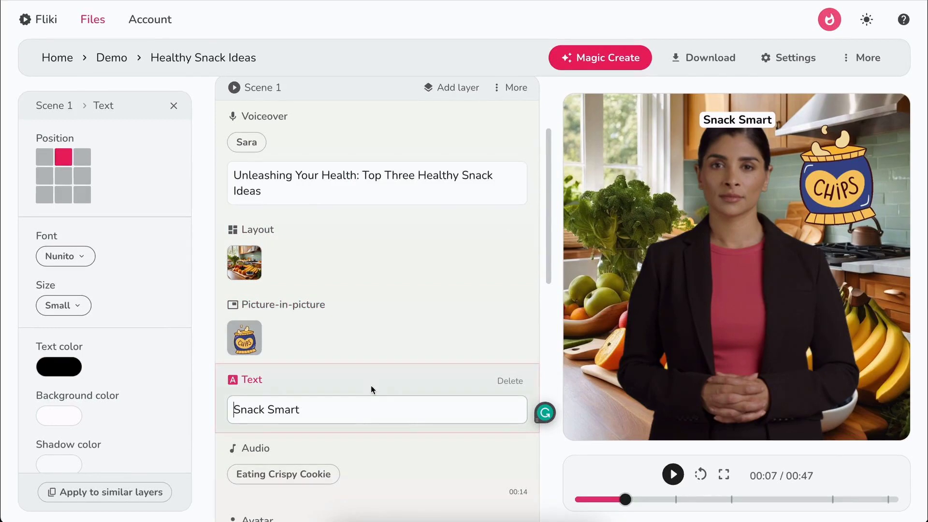
{"action": "left_click", "coordinate": [389, 463]}
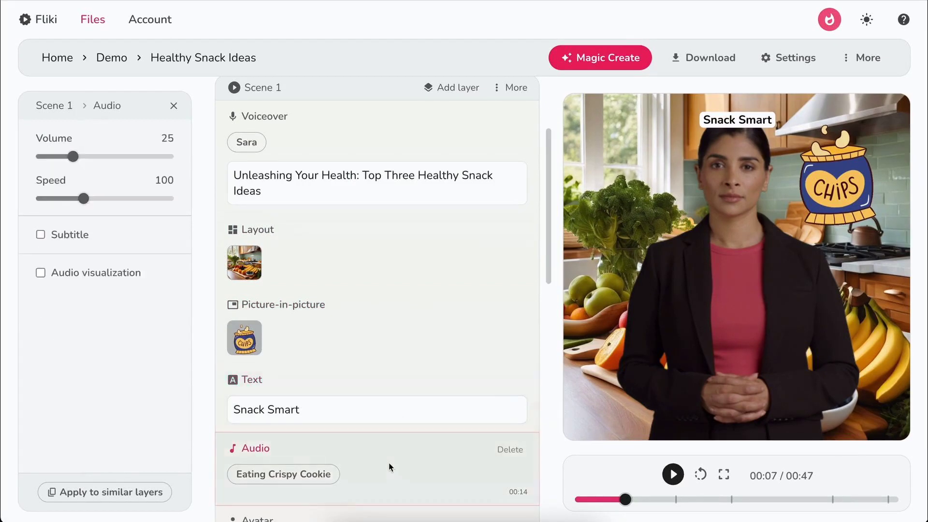
{"action": "scroll", "coordinate": [389, 463], "scroll_direction": "down", "scroll_amount": 3}
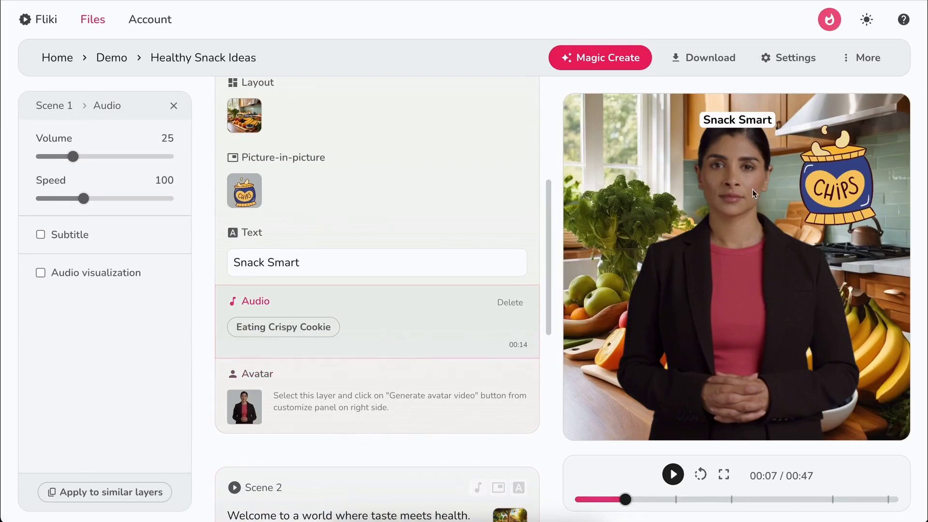
{"action": "left_click", "coordinate": [403, 409]}
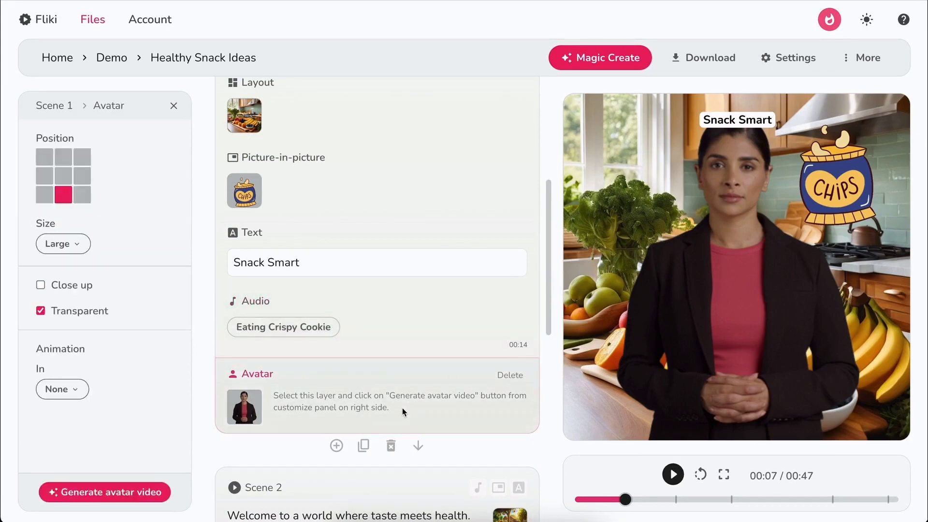
Change Scene 1's voiceover voice from Sara to Harper.
{"action": "scroll", "coordinate": [415, 406], "scroll_direction": "up", "scroll_amount": 5}
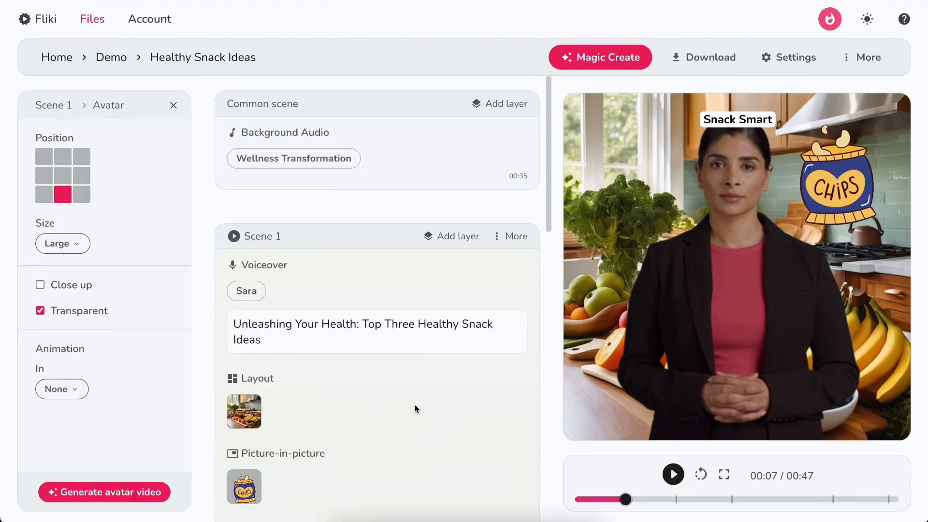
{"action": "left_click", "coordinate": [255, 297]}
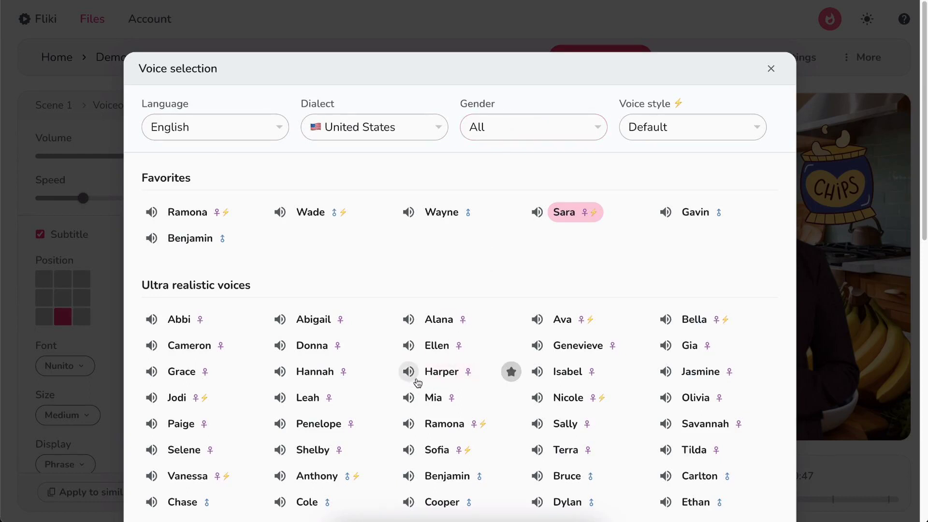
{"action": "left_click", "coordinate": [444, 373]}
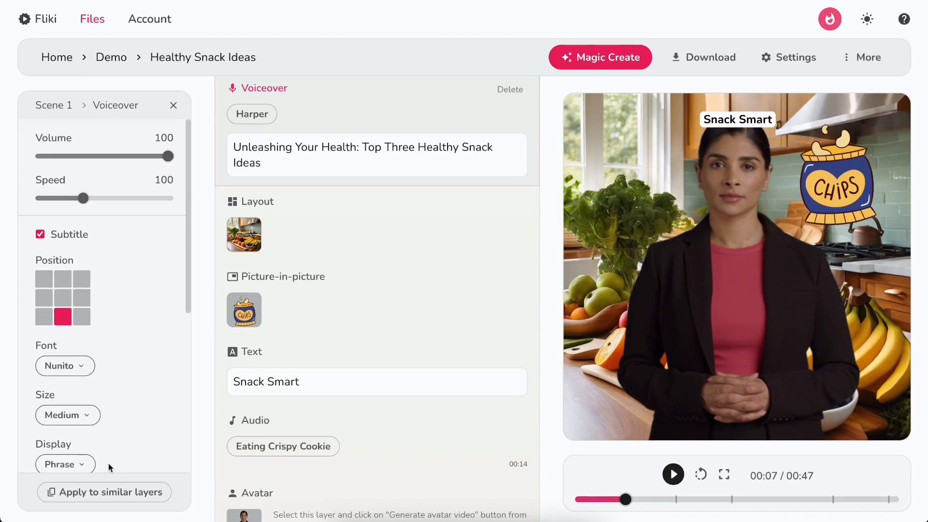
Review the subtitle settings, then open the stock media library for Scene 1's layout media.
{"action": "scroll", "coordinate": [109, 463], "scroll_direction": "down", "scroll_amount": 4}
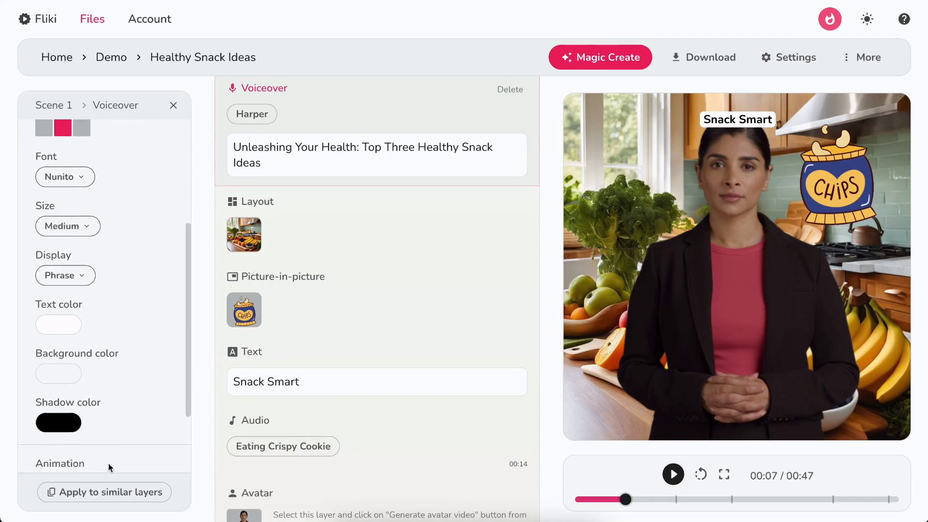
{"action": "scroll", "coordinate": [109, 463], "scroll_direction": "down", "scroll_amount": 2}
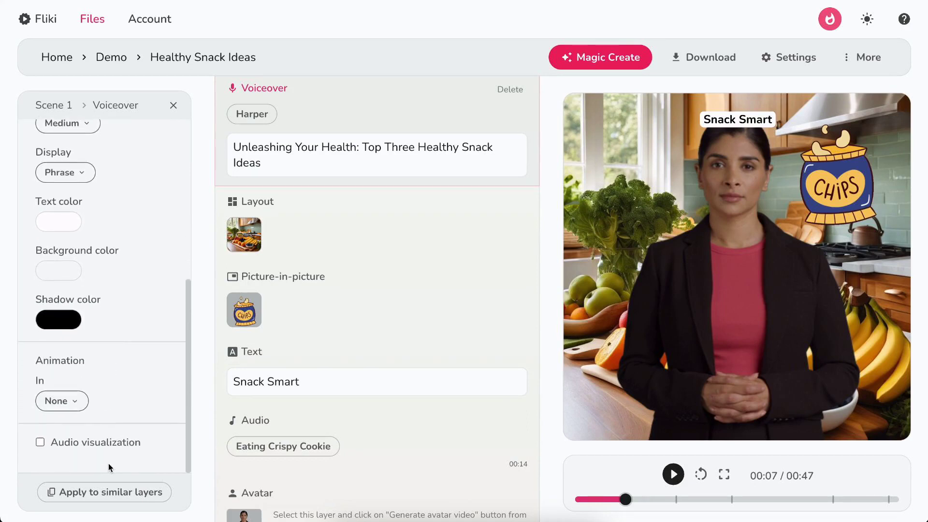
{"action": "left_click", "coordinate": [355, 226]}
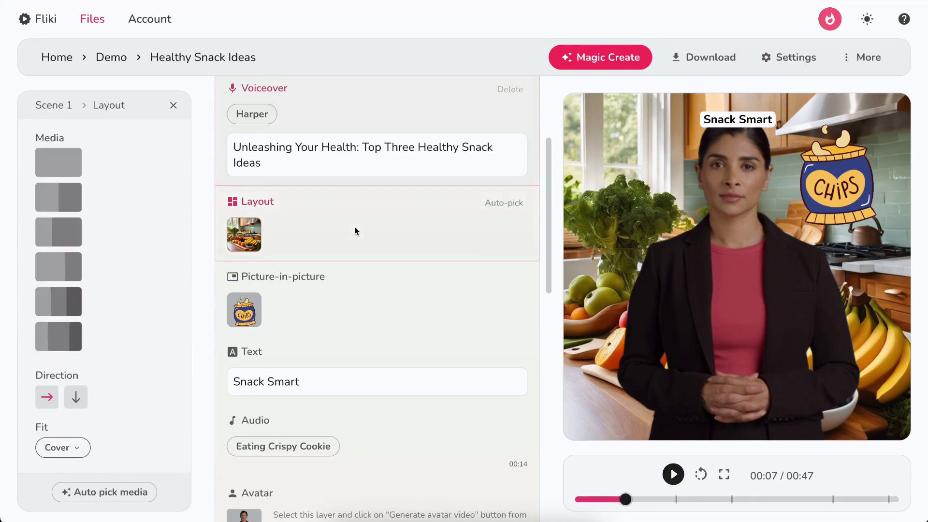
{"action": "left_click", "coordinate": [243, 242]}
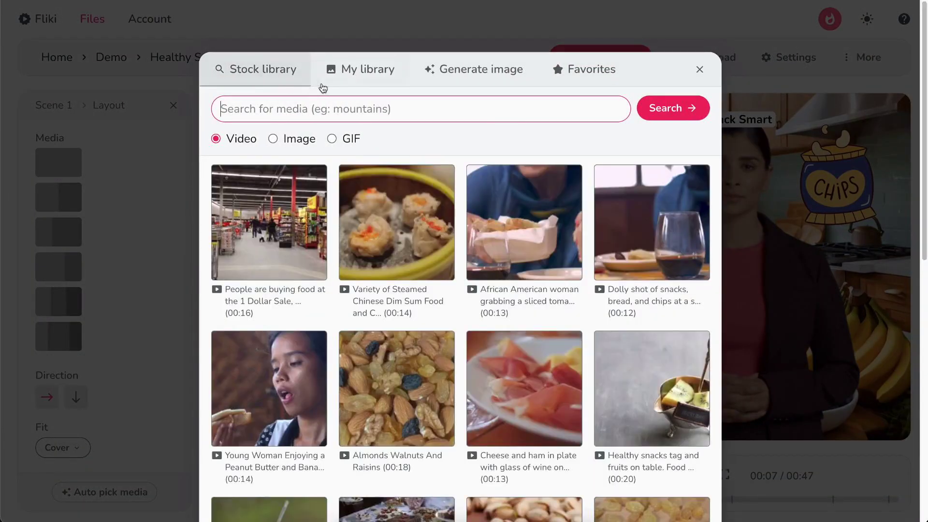
Auto-generate a Cinematic AI breakfast-table image and use it as Scene 1's background.
{"action": "left_click", "coordinate": [356, 80]}
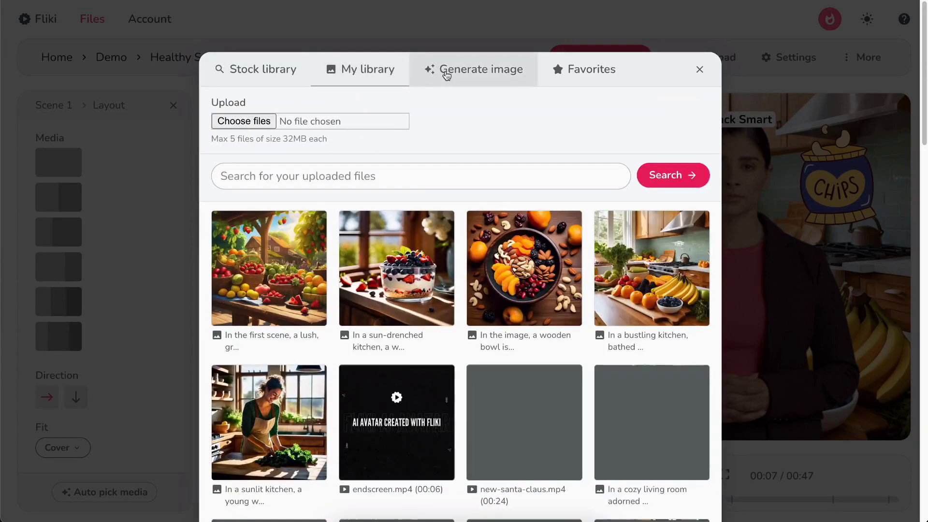
{"action": "left_click", "coordinate": [447, 74]}
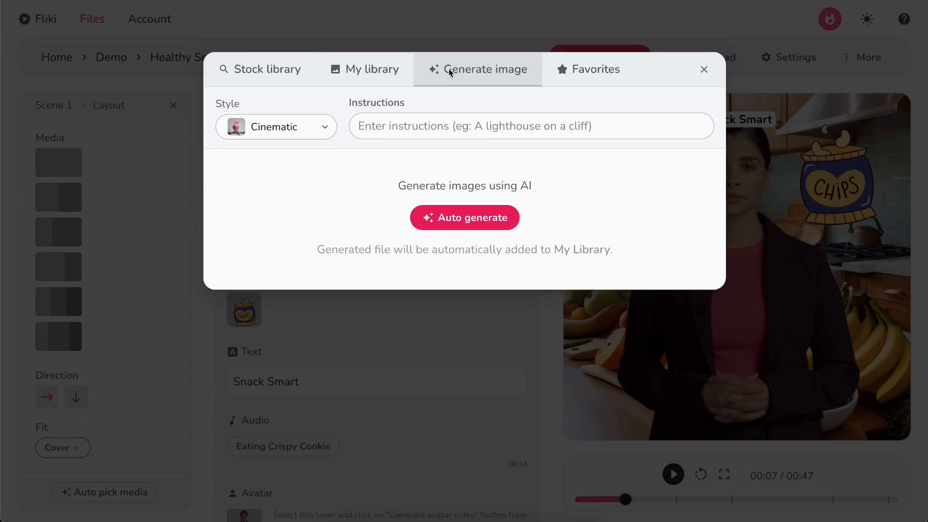
{"action": "left_click", "coordinate": [454, 222]}
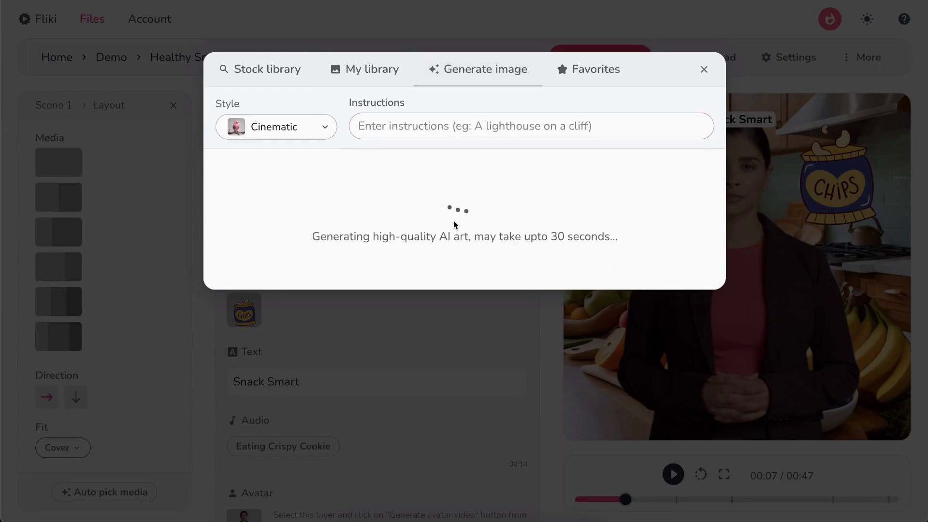
{"action": "left_click", "coordinate": [401, 124]}
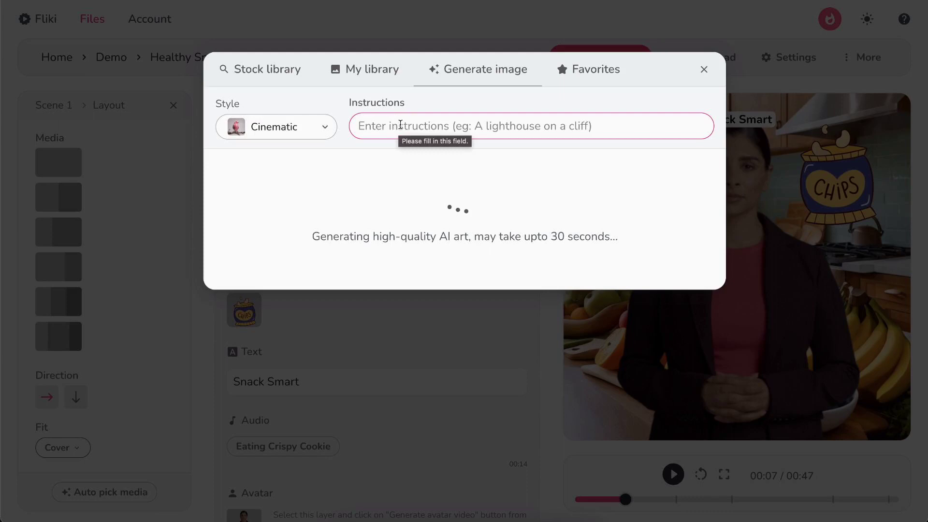
{"action": "left_click", "coordinate": [406, 161]}
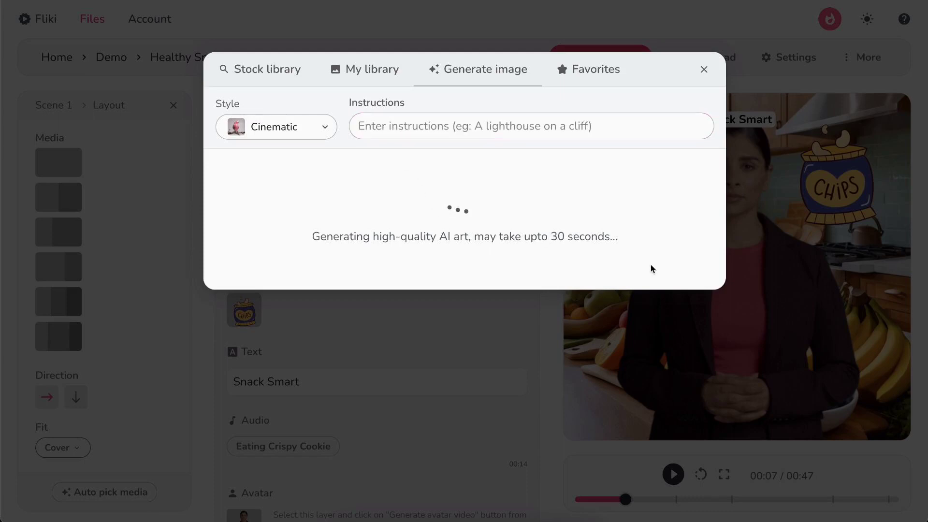
{"action": "scroll", "coordinate": [658, 280], "scroll_direction": "down", "scroll_amount": 2}
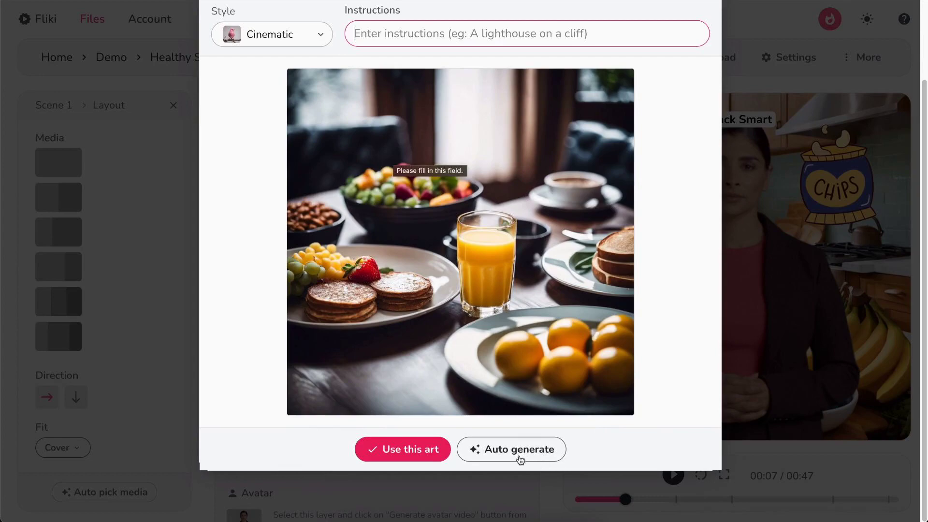
{"action": "left_click", "coordinate": [406, 452]}
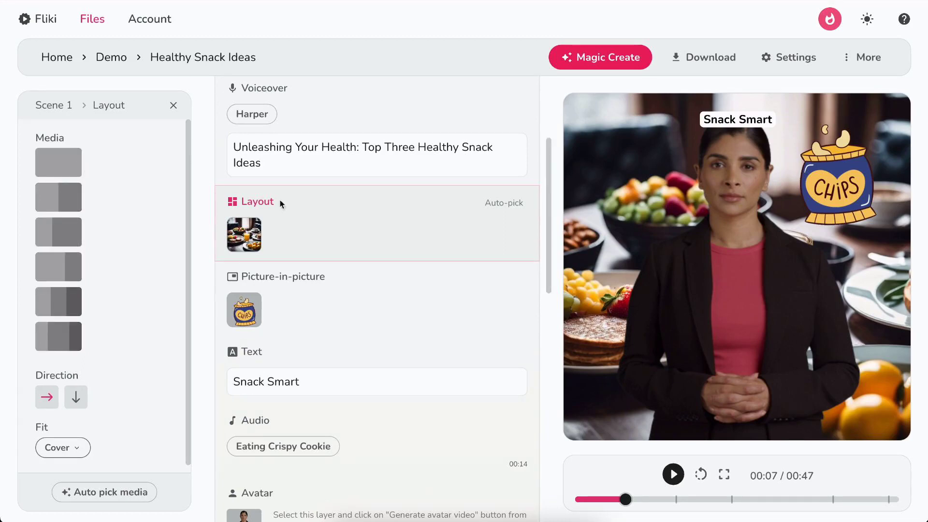
Auto-pick new background media for Scene 1, showing snack bowls and strawberries.
{"action": "left_click", "coordinate": [500, 203]}
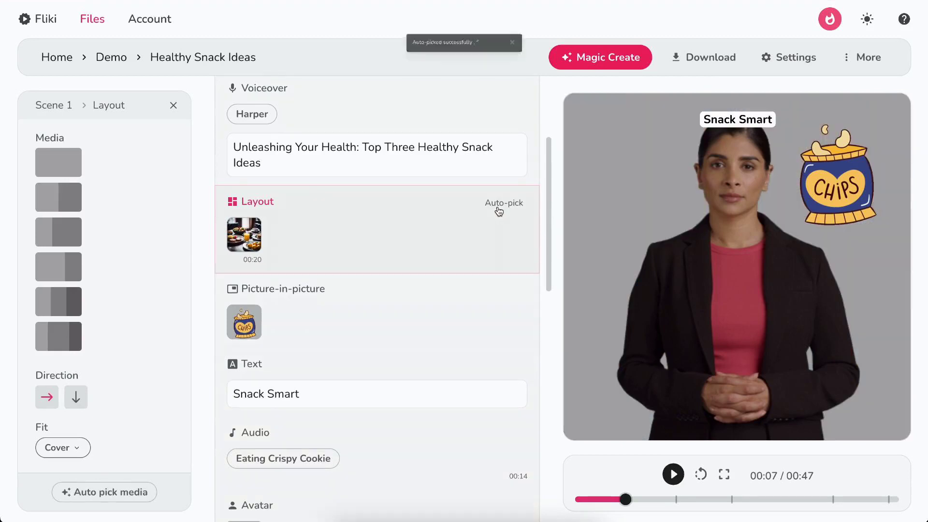
{"action": "scroll", "coordinate": [497, 209], "scroll_direction": "down", "scroll_amount": 5}
{"action": "scroll", "coordinate": [498, 210], "scroll_direction": "down", "scroll_amount": 1}
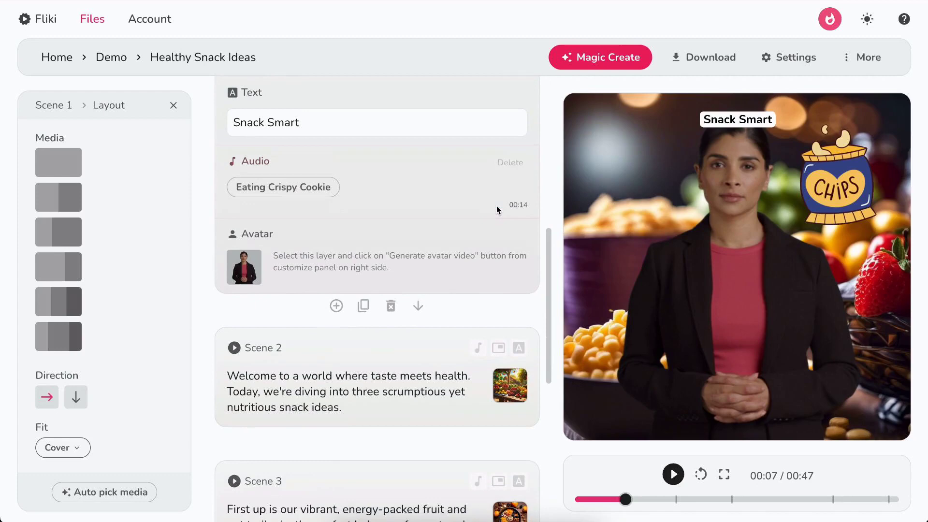
Browse the Stock, My avatars and Generate avatar tabs, then return to the stock avatars.
{"action": "left_click", "coordinate": [236, 279]}
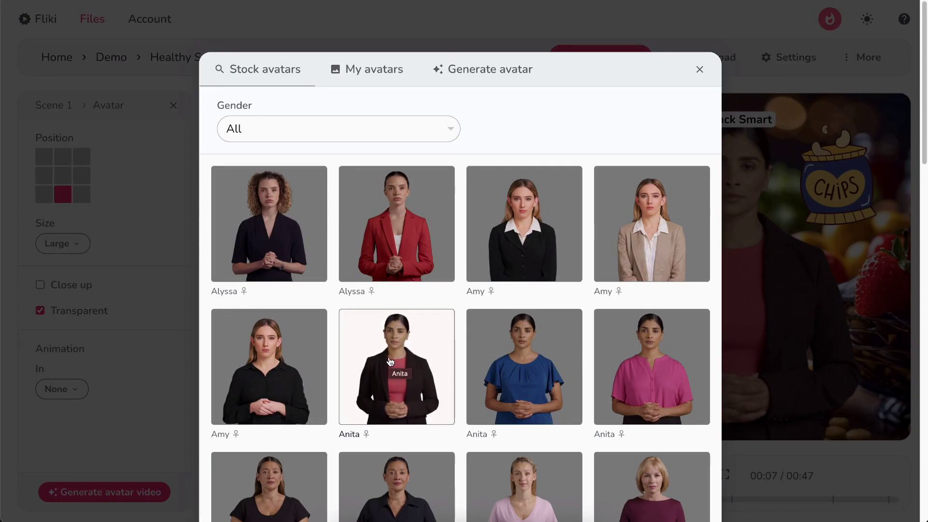
{"action": "left_click", "coordinate": [401, 132]}
{"action": "left_click", "coordinate": [388, 109]}
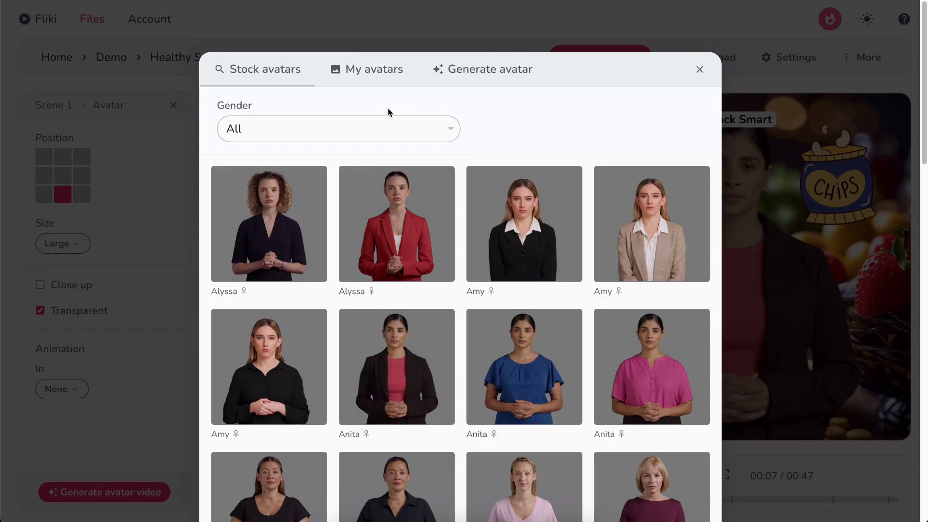
{"action": "left_click", "coordinate": [374, 80]}
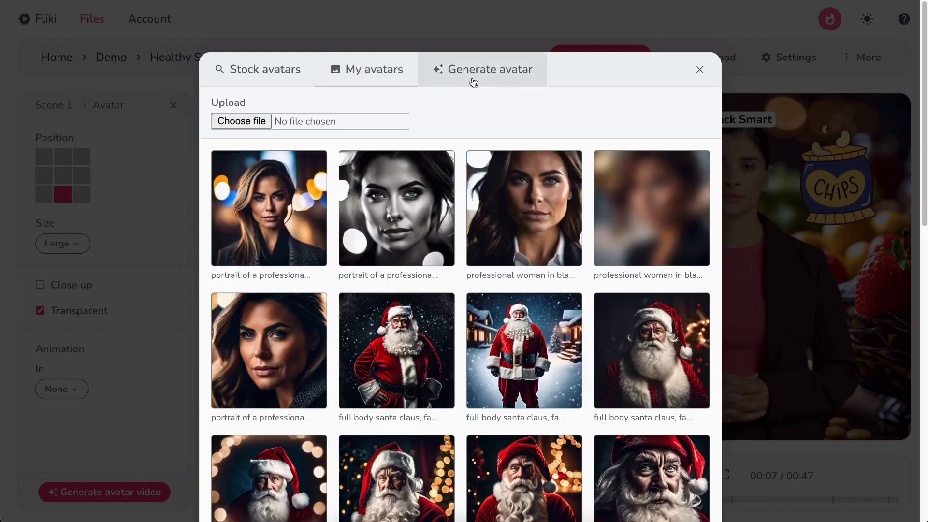
{"action": "left_click", "coordinate": [474, 82]}
{"action": "left_click", "coordinate": [440, 120]}
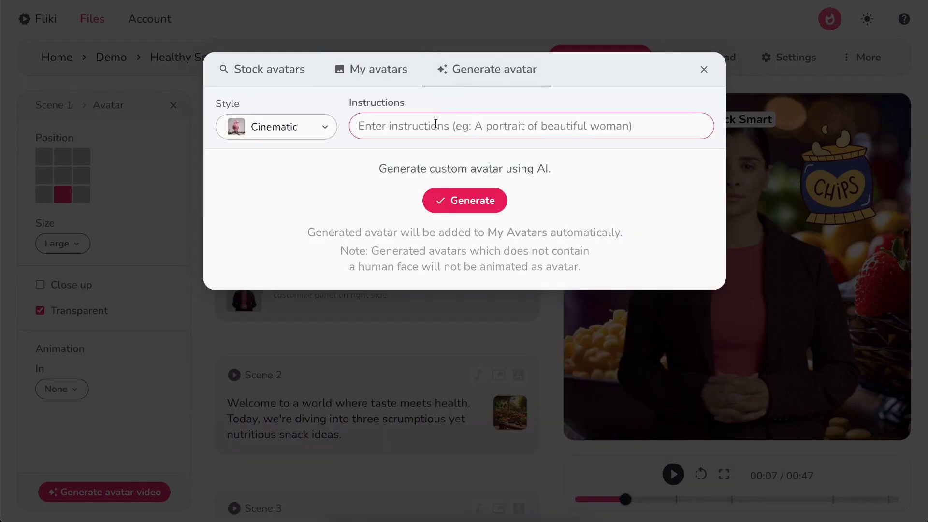
{"action": "left_click", "coordinate": [278, 73]}
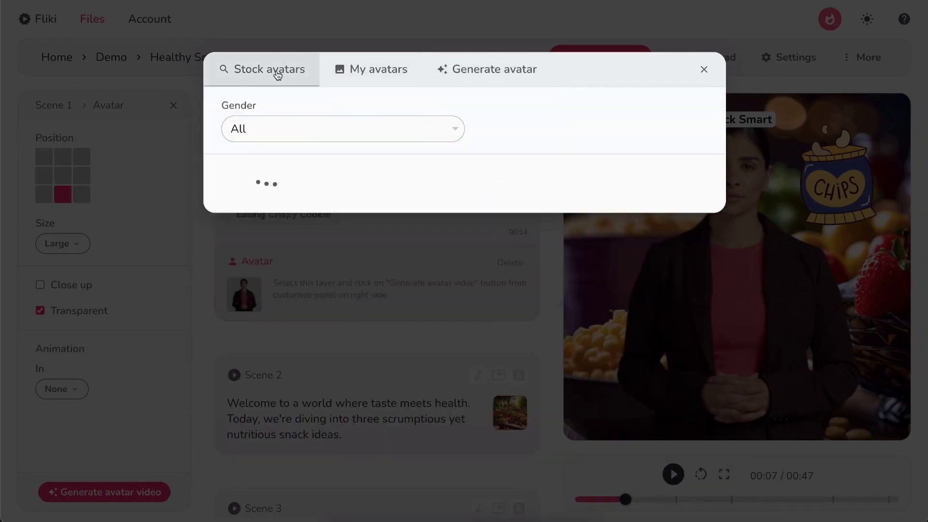
Make the dark-blazer presenter a small, bottom-left close-up and generate its talking avatar video.
{"action": "left_click", "coordinate": [389, 368]}
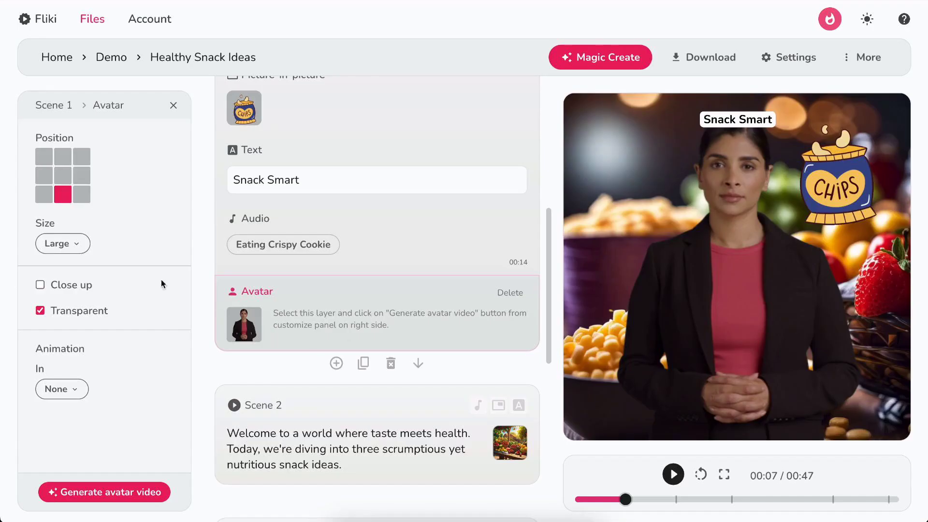
{"action": "left_click", "coordinate": [50, 203]}
{"action": "left_click", "coordinate": [58, 243]}
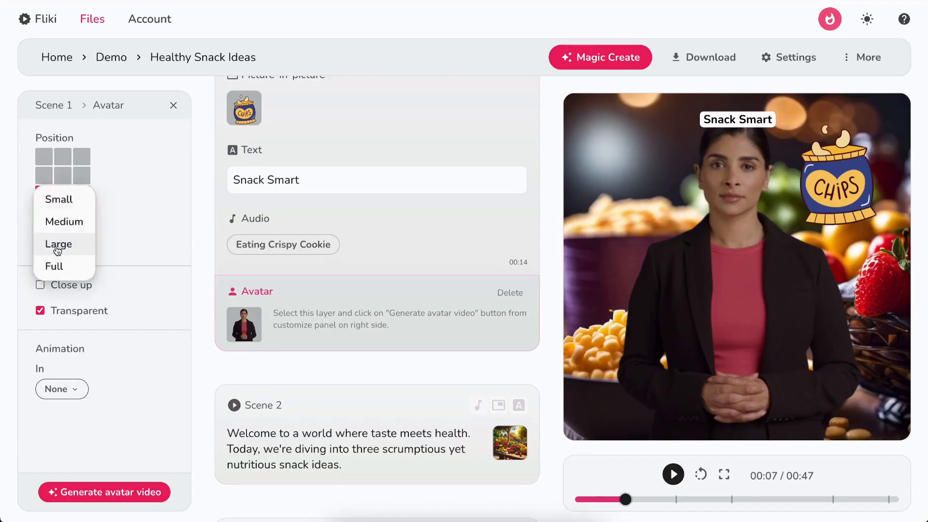
{"action": "left_click", "coordinate": [68, 203]}
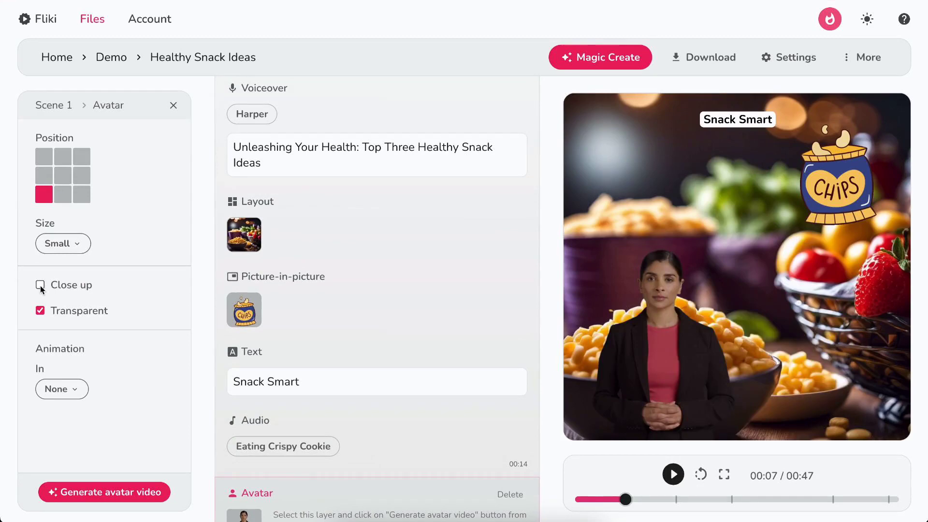
{"action": "left_click", "coordinate": [40, 311]}
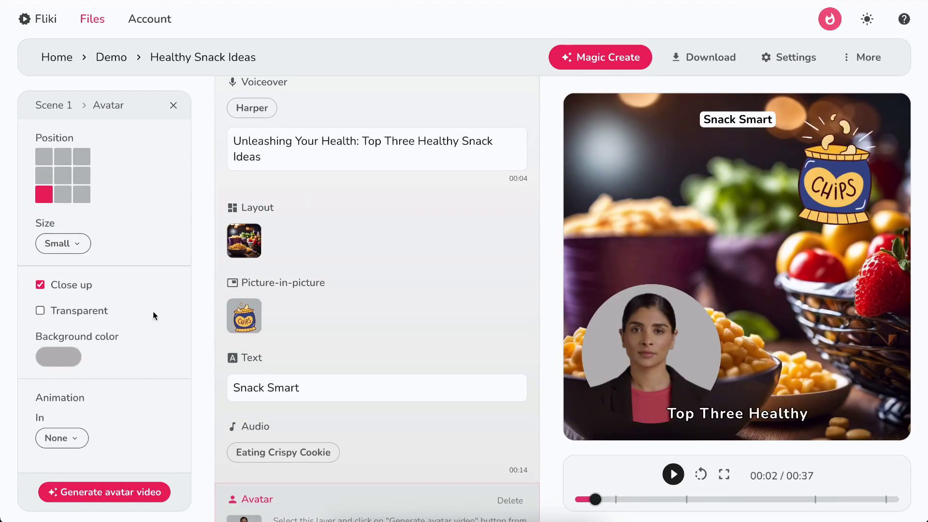
{"action": "left_click", "coordinate": [108, 492]}
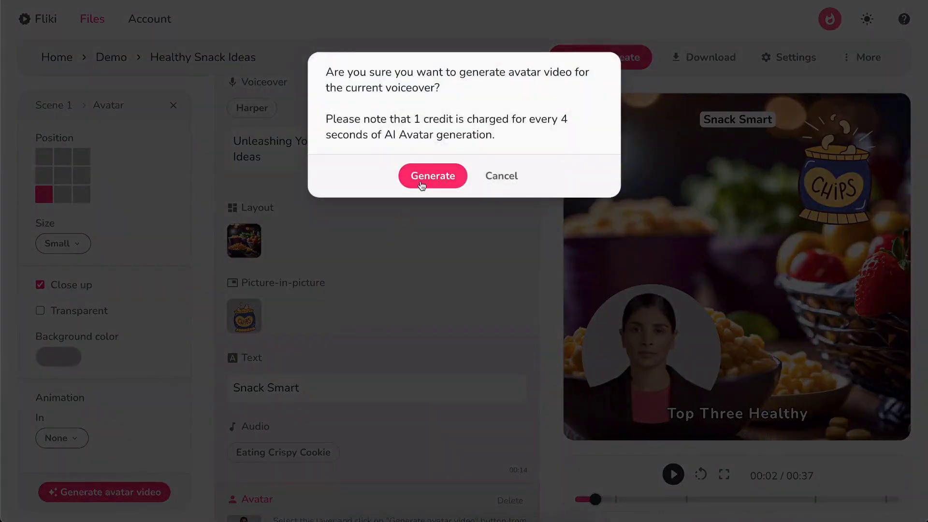
{"action": "left_click", "coordinate": [422, 186]}
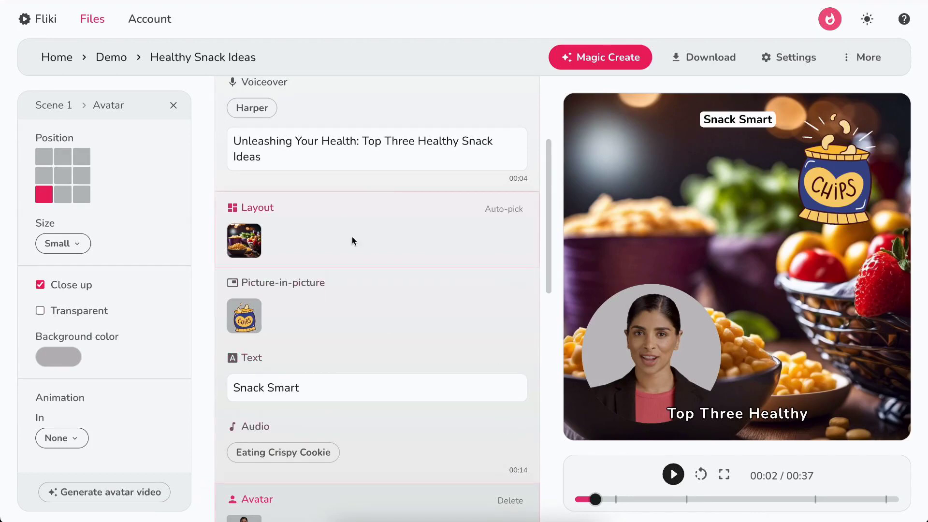
Review Scene 1's picture-in-picture, 'Snack Smart' text and audio layer settings.
{"action": "left_click", "coordinate": [387, 317]}
{"action": "left_click", "coordinate": [376, 372]}
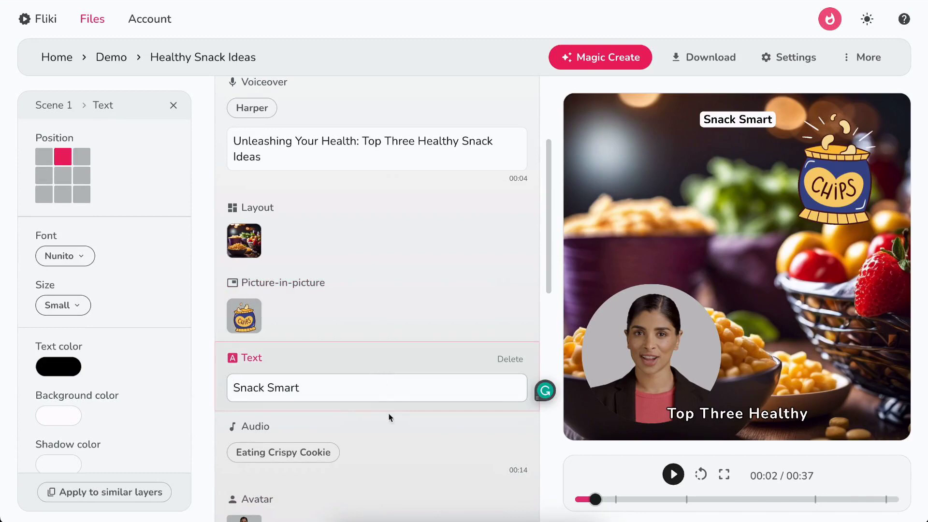
{"action": "left_click", "coordinate": [384, 436]}
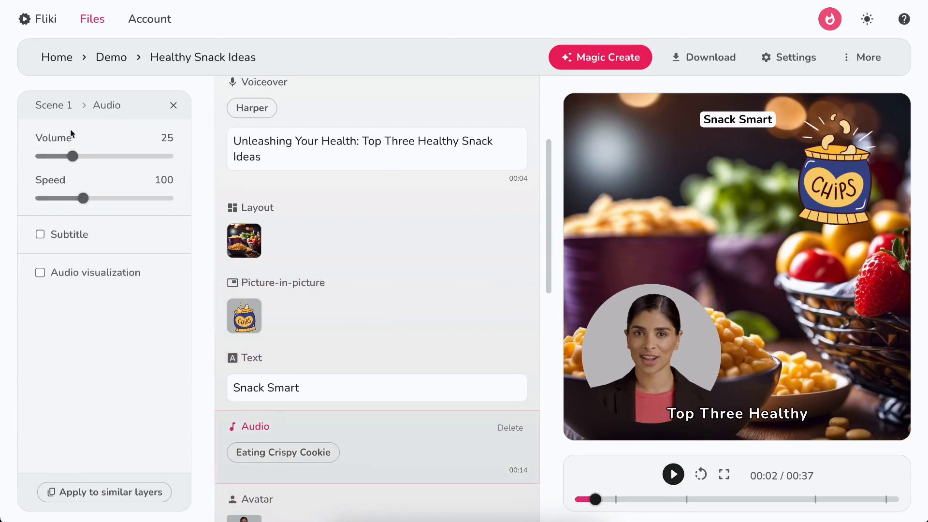
Set the common background music to Tell The Truth Instrumental at volume 15.
{"action": "scroll", "coordinate": [227, 425], "scroll_direction": "up", "scroll_amount": 4}
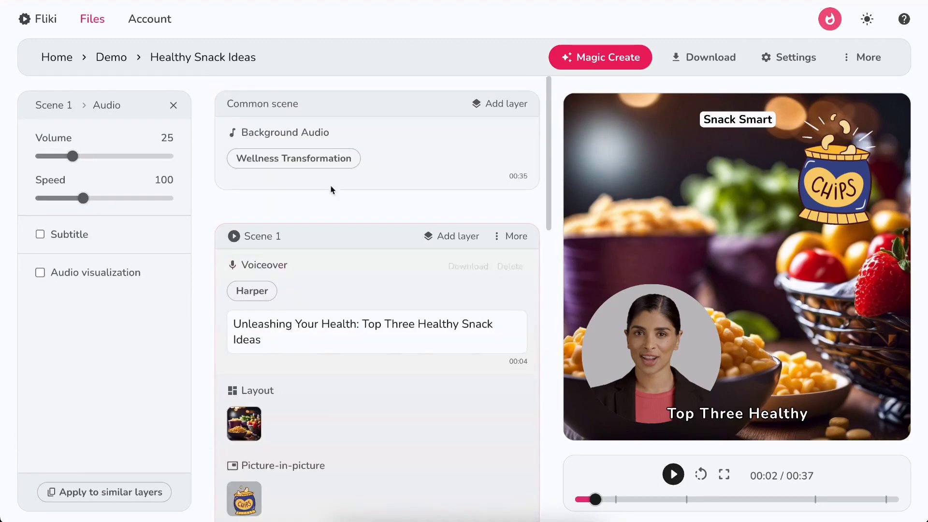
{"action": "left_click", "coordinate": [341, 162]}
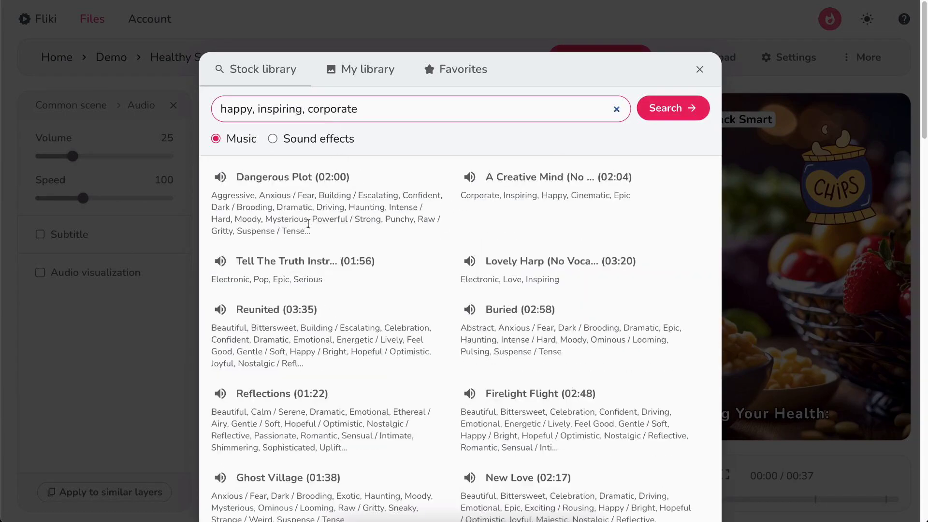
{"action": "left_click", "coordinate": [281, 261]}
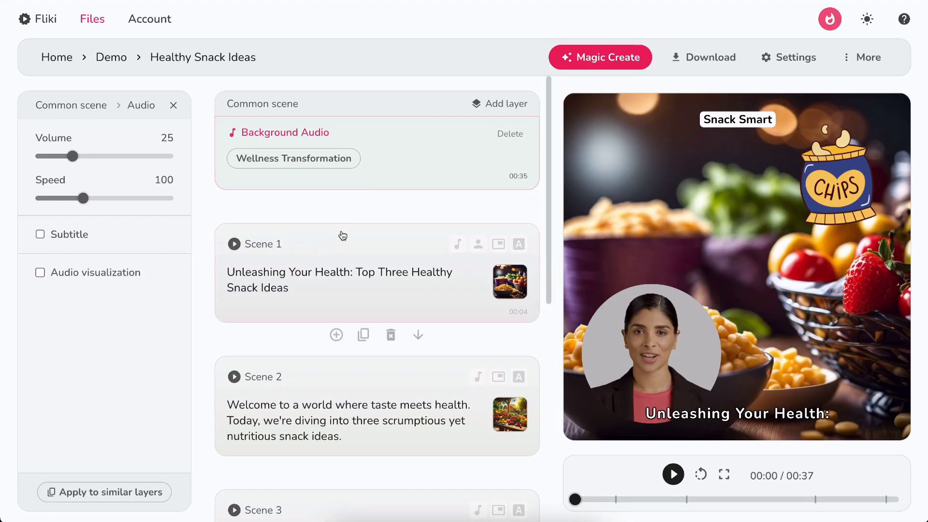
{"action": "left_click_drag", "start_coordinate": [73, 156], "coordinate": [58, 157]}
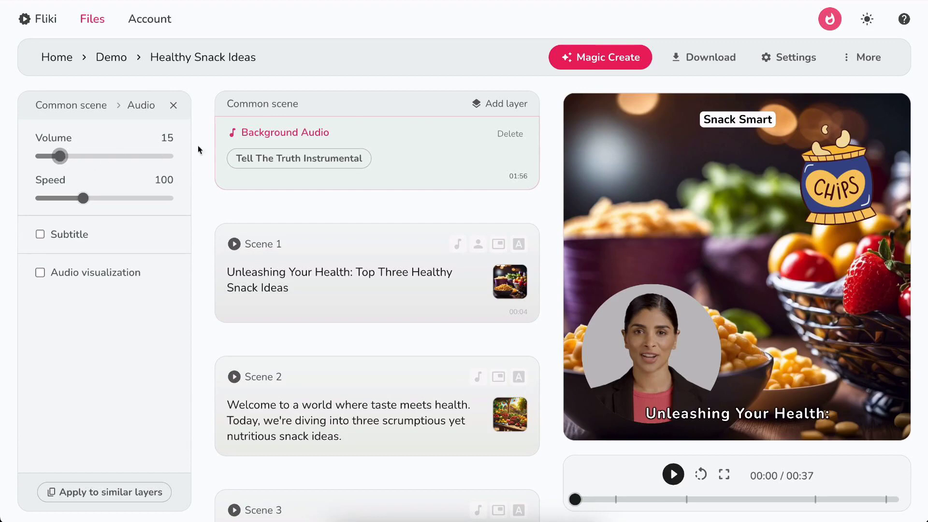
Begin exporting the Healthy Snack Ideas video as MP4 from the Download options.
{"action": "left_click", "coordinate": [720, 57]}
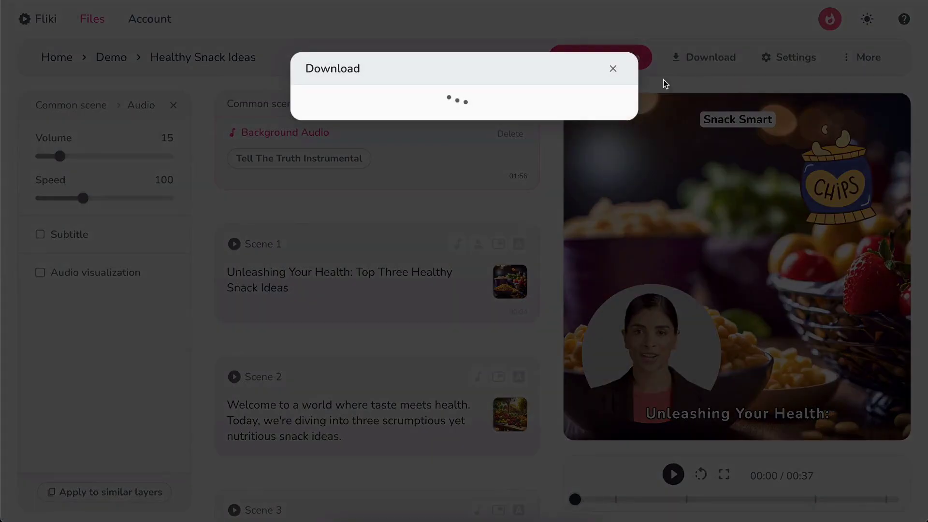
{"action": "left_click", "coordinate": [463, 163]}
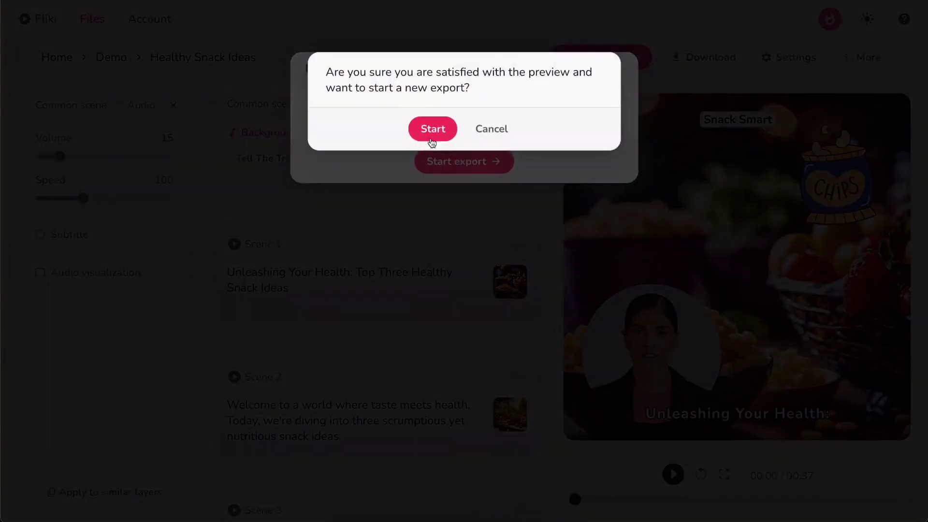